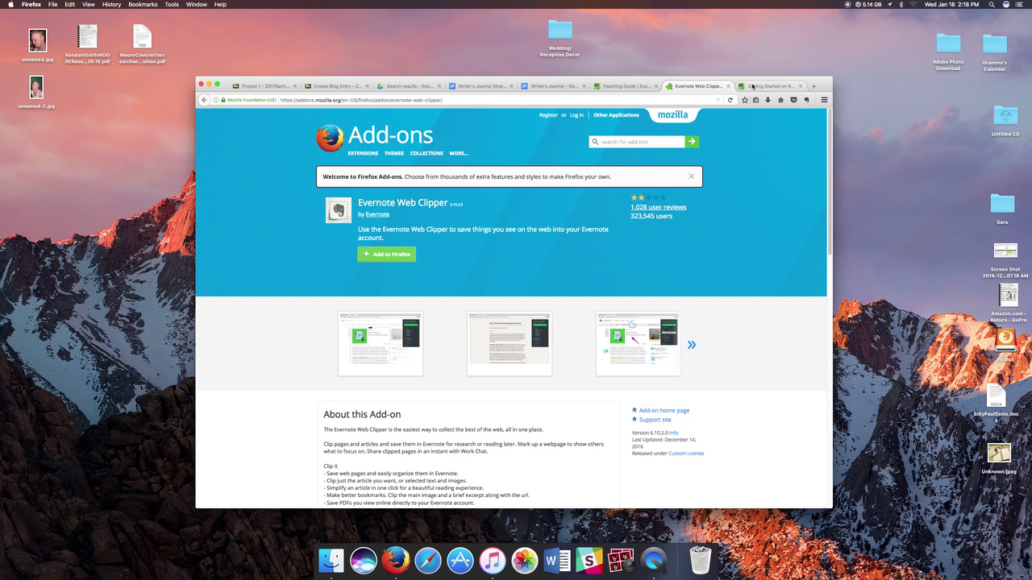
Switch to Evernote Web and open the Writers Studio notebook from the personal notebooks.
click(620, 86)
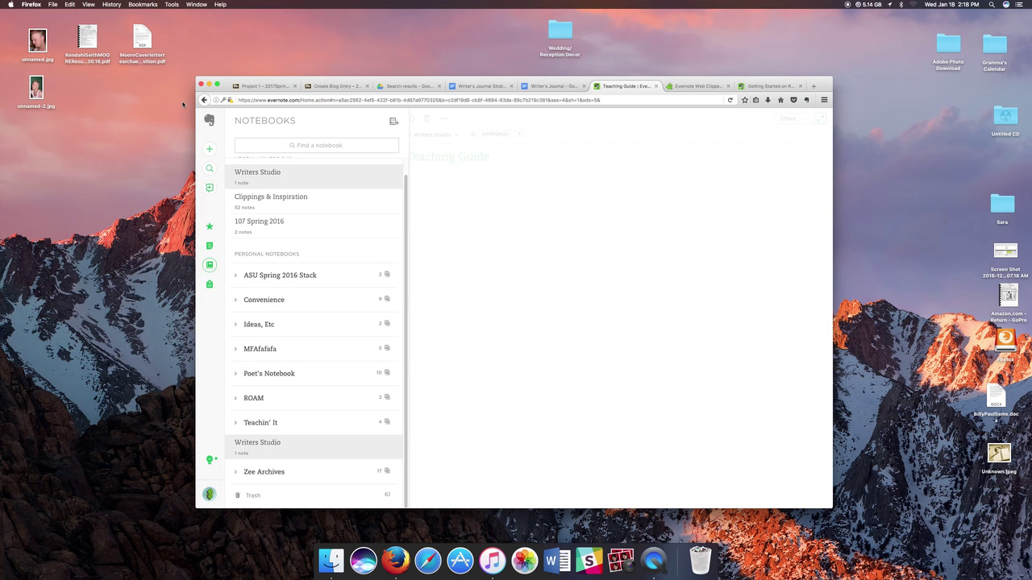
click(209, 264)
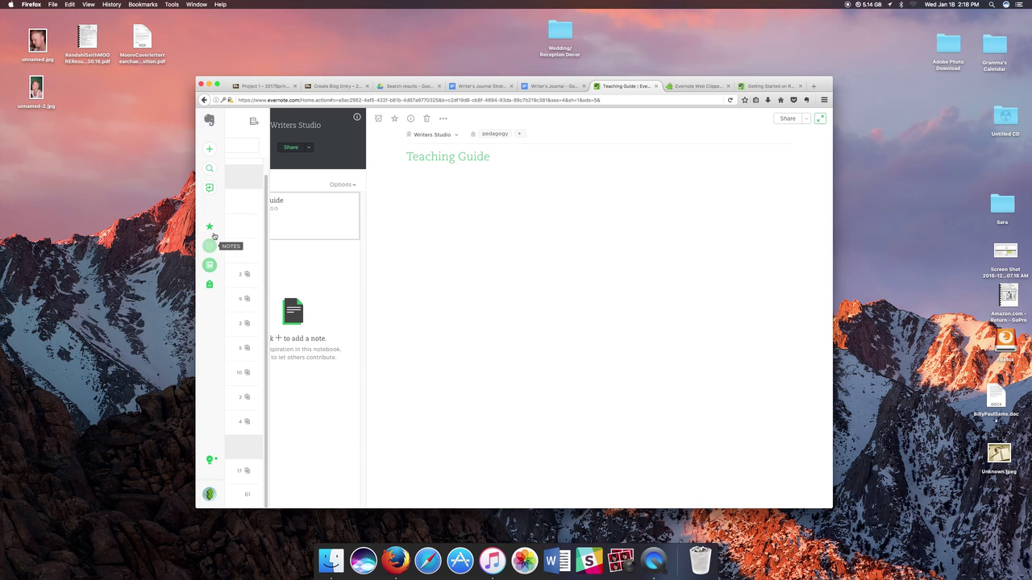
click(211, 261)
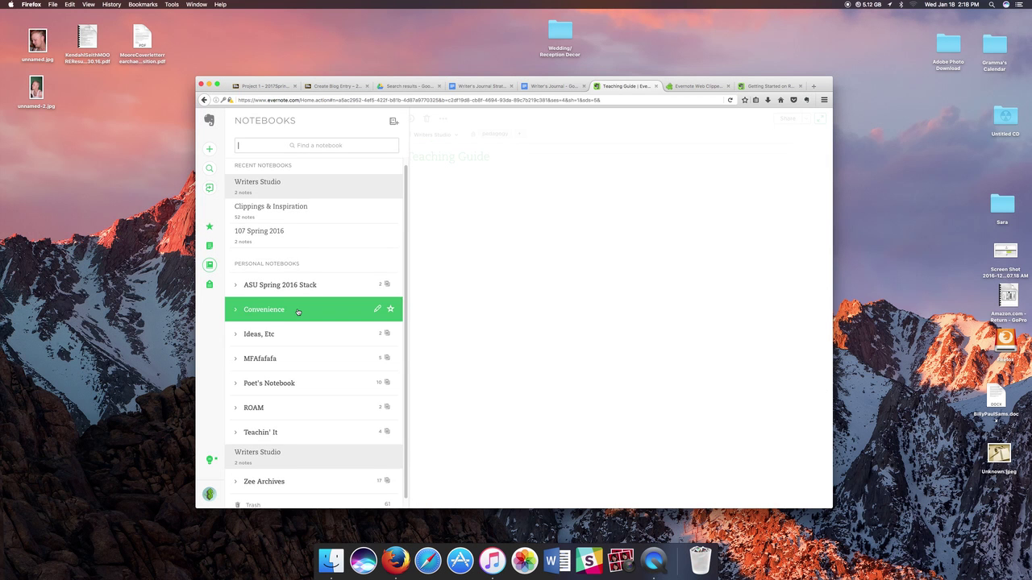
scroll(301, 452, down, 1)
click(301, 450)
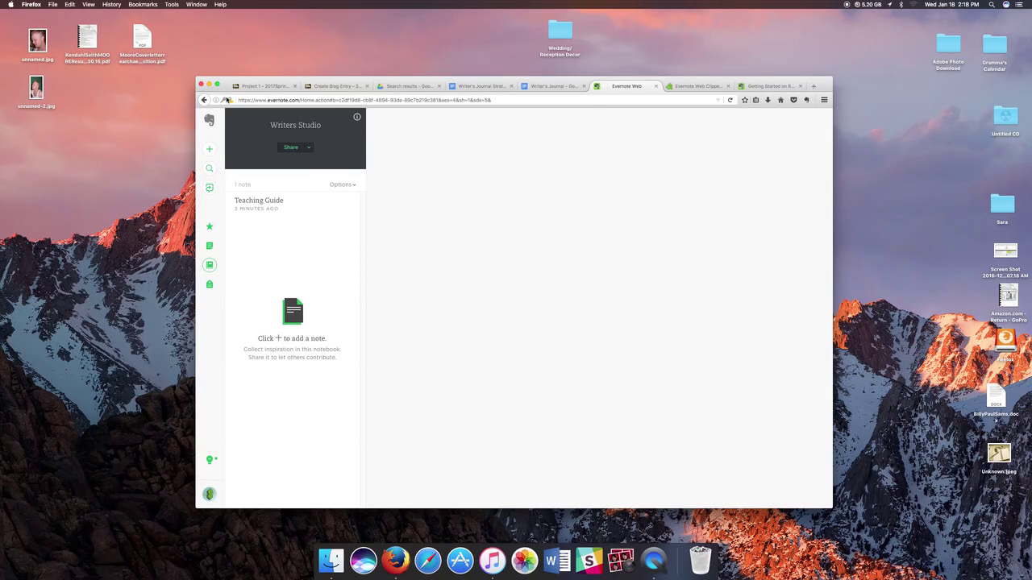
Return to the Project 1 assignment page, close the clip confirmation and highlight the overview passage about primary and secondary research.
click(280, 87)
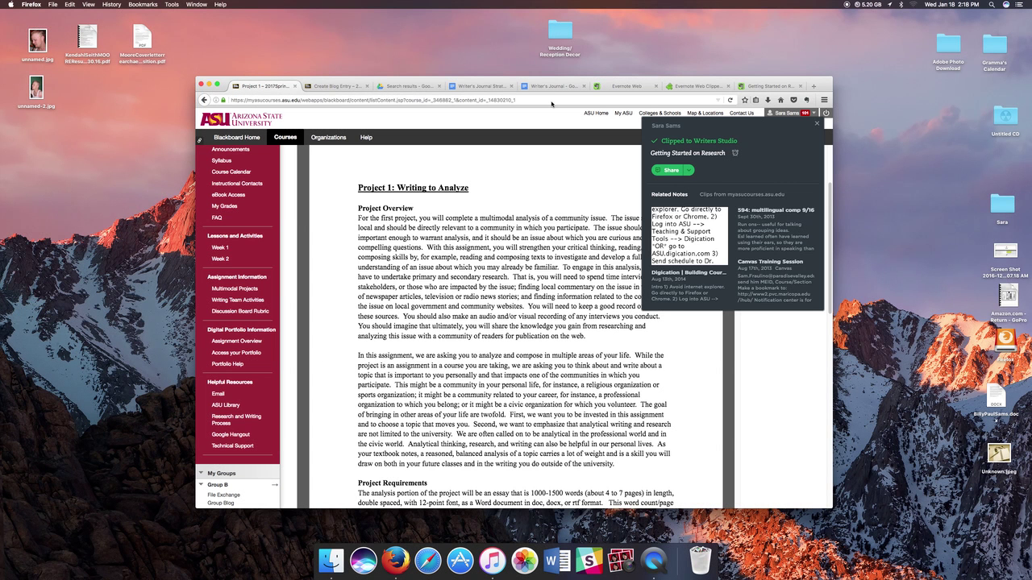
click(818, 125)
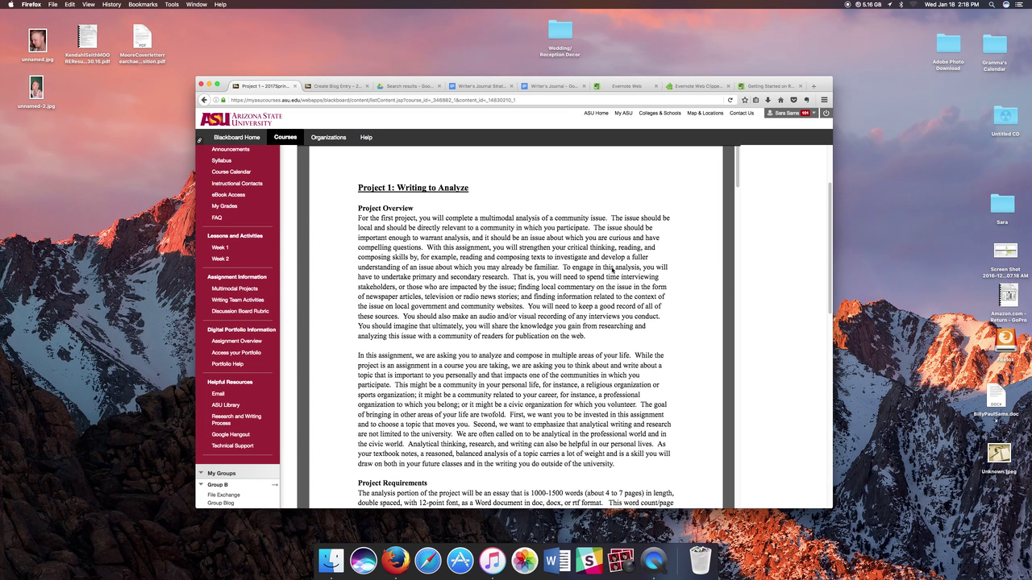
drag(566, 269, 598, 339)
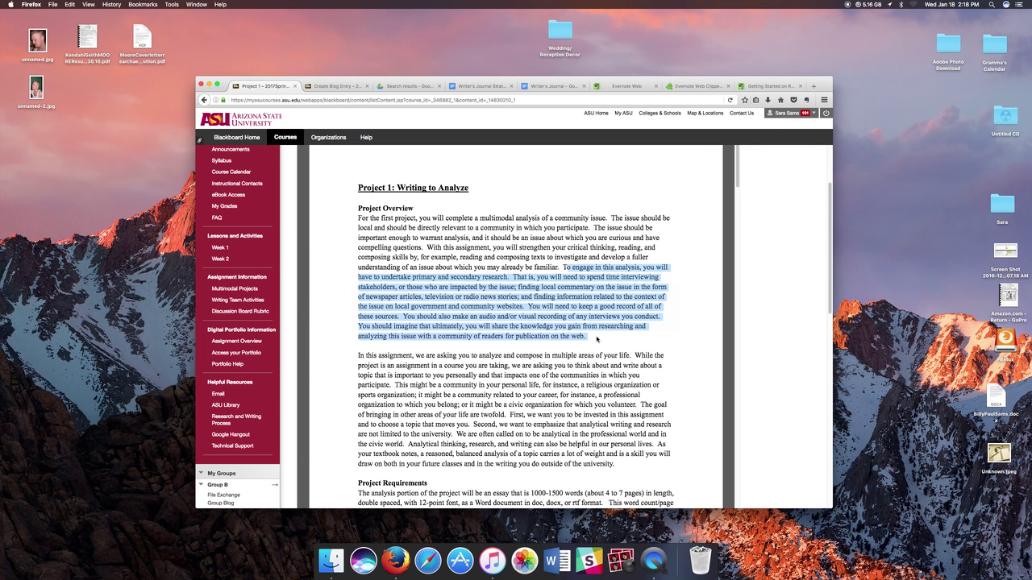
click(564, 267)
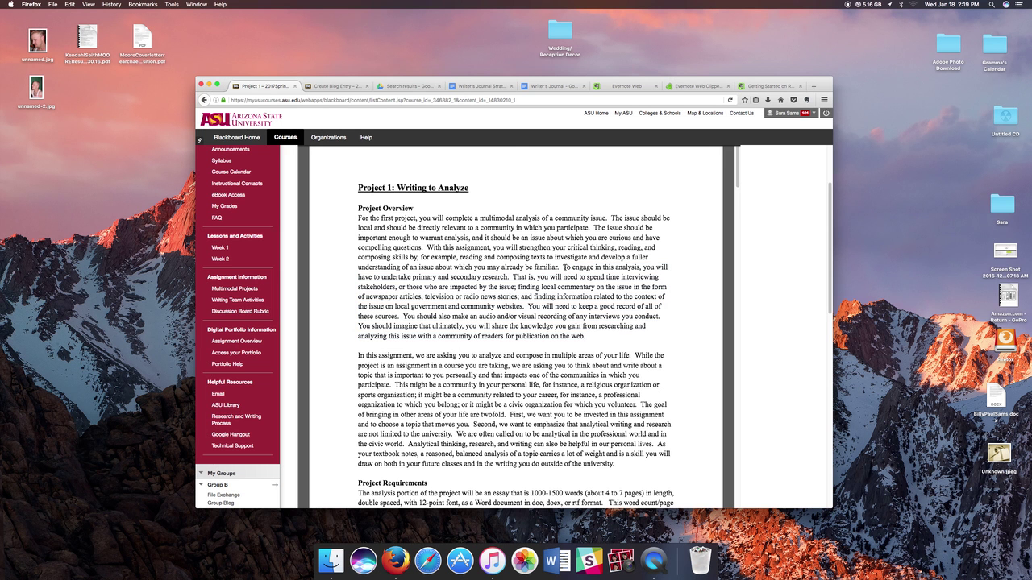
Start a web clip of the assignment page and title it "Getting Started on Research for Project One".
click(807, 100)
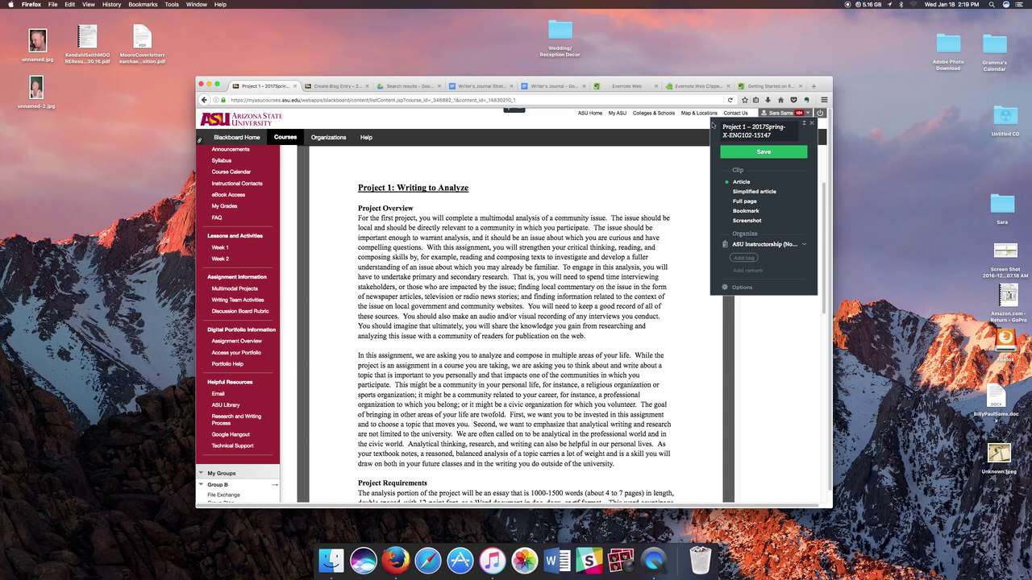
triple_click(784, 134)
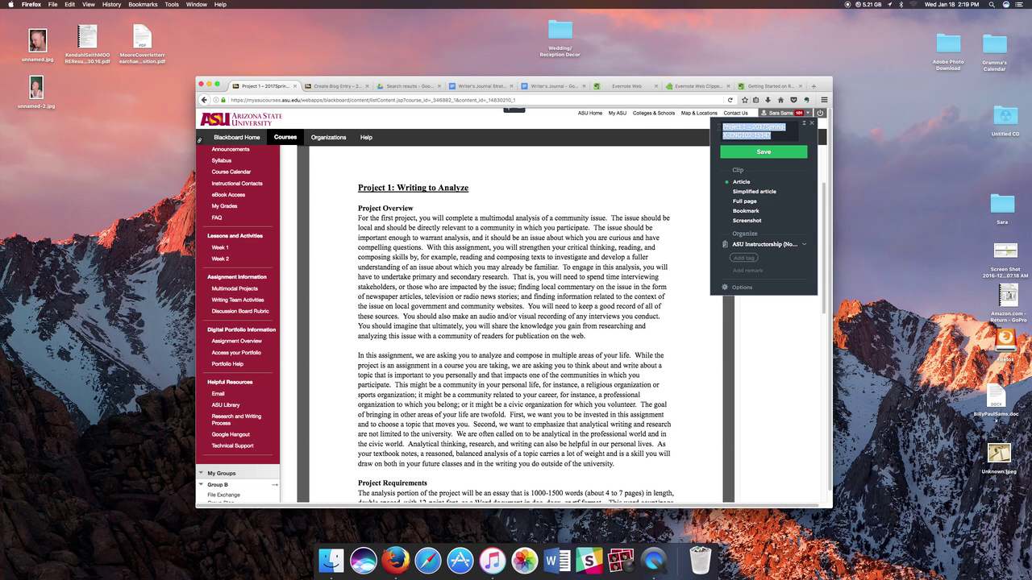
text(Getting)
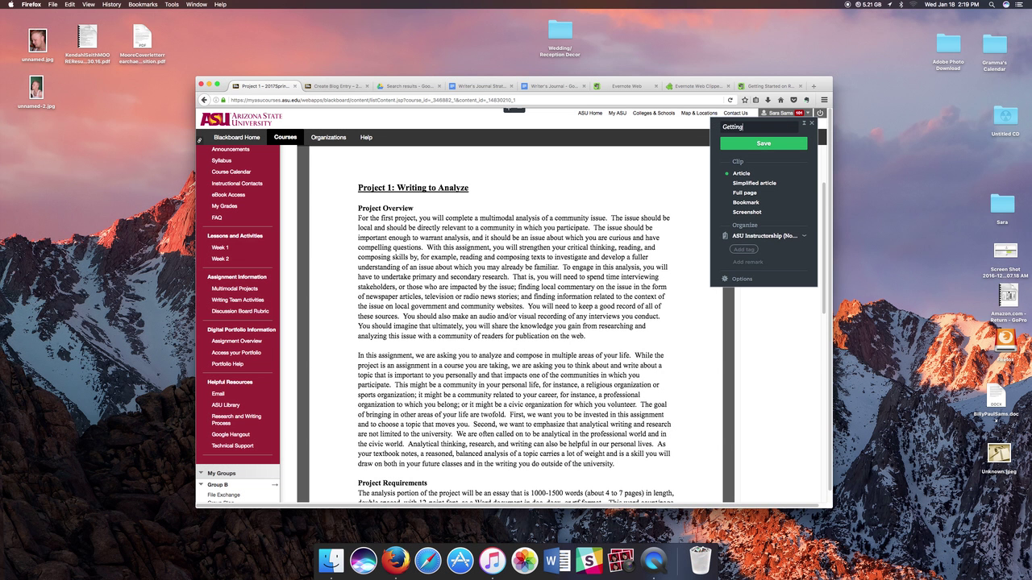
text( Started on Research for Project One)
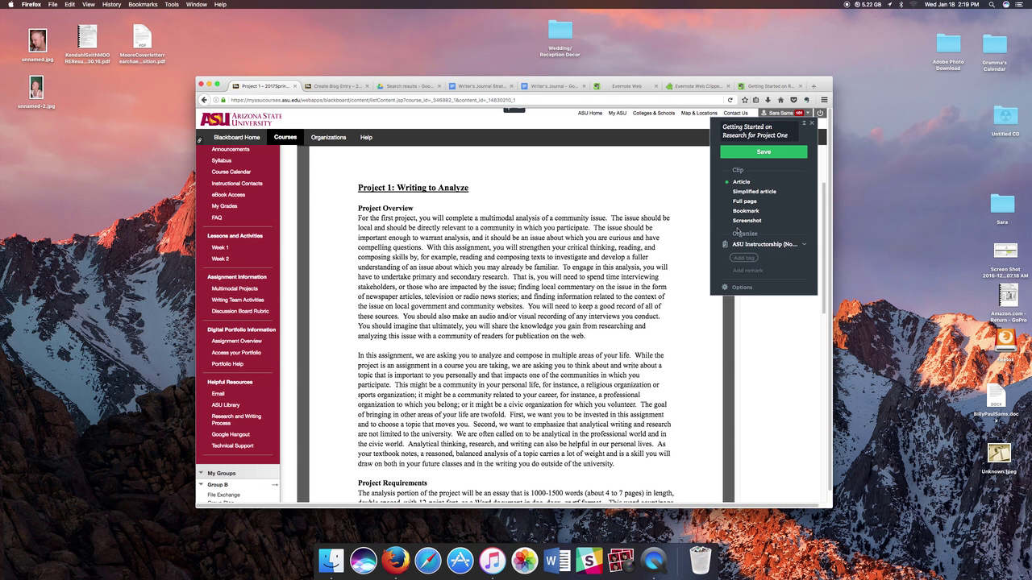
File the clip in the Writers Studio notebook and tag it with "project 1" and "research".
click(806, 245)
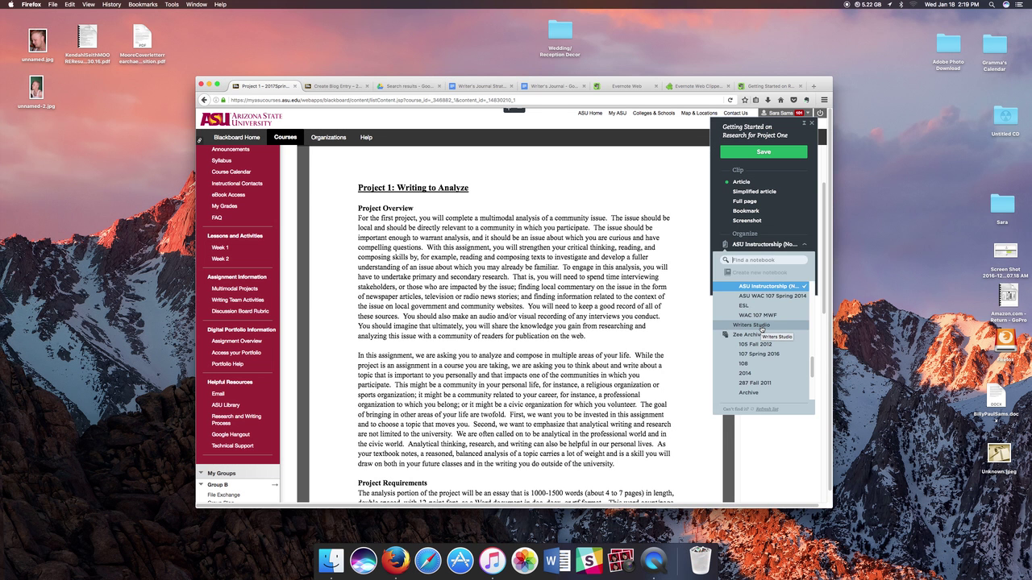
click(751, 325)
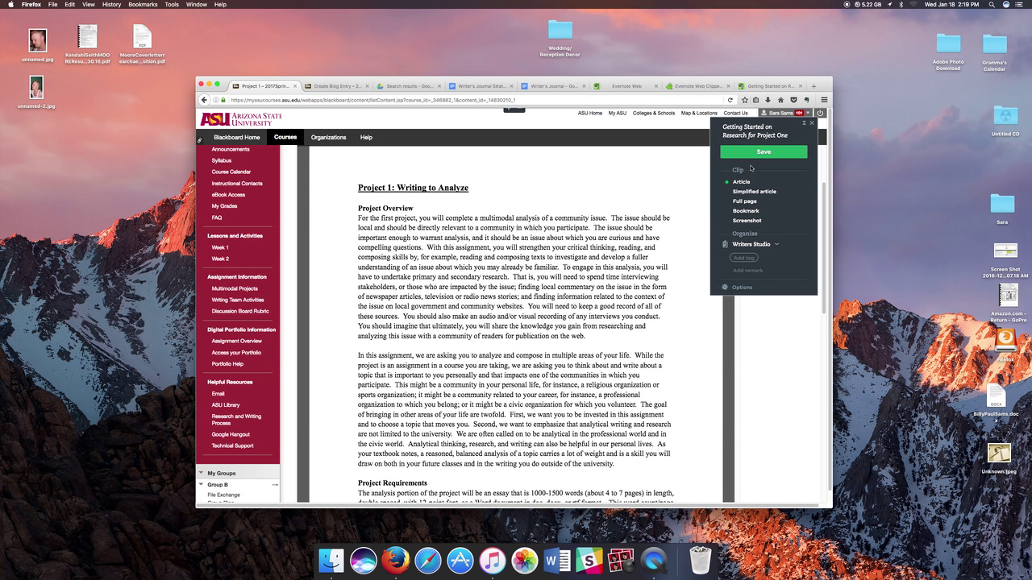
click(756, 259)
text(Proj)
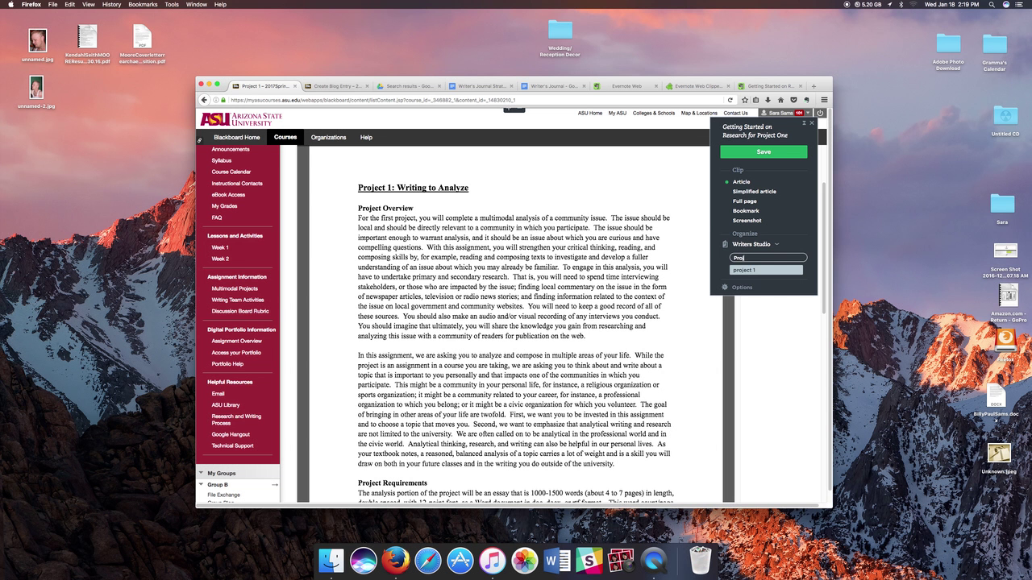
click(755, 270)
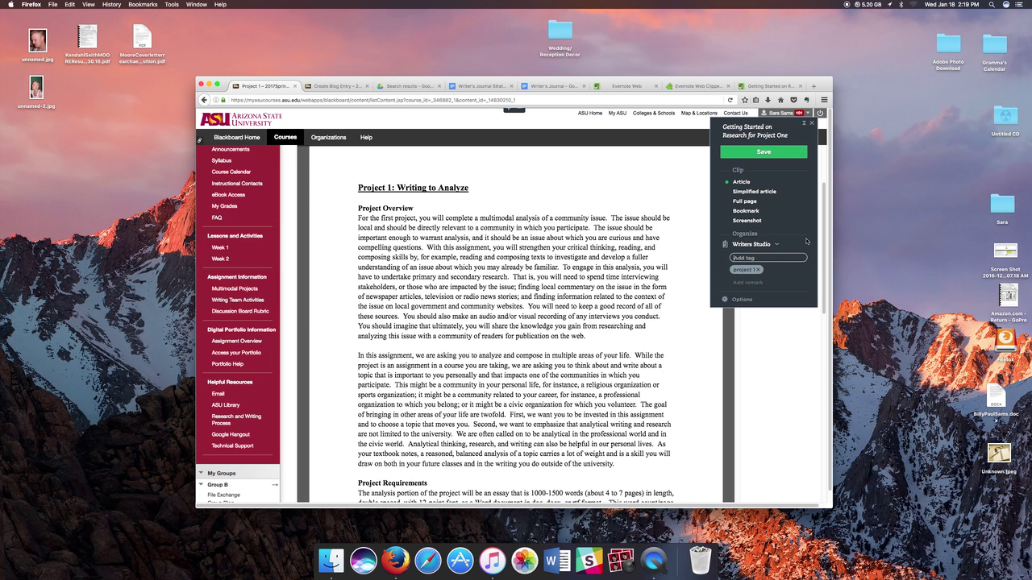
text(rese)
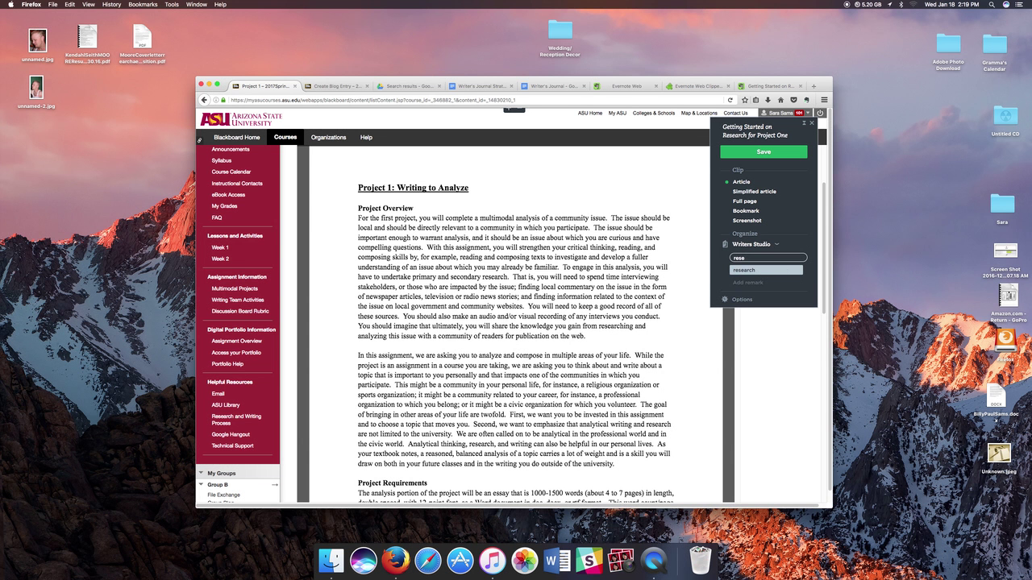
click(784, 269)
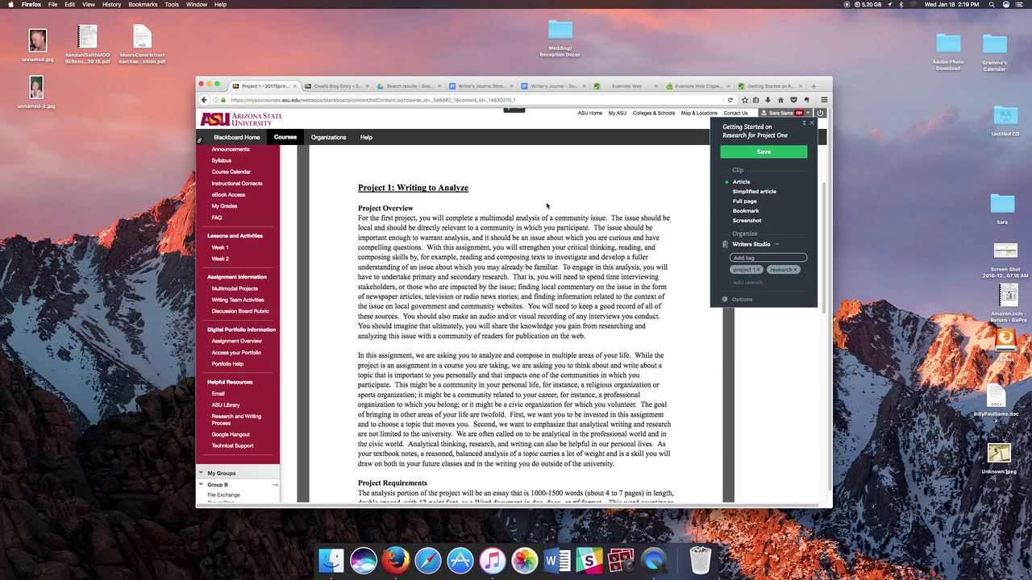
Change the clip type to Screenshot and draw an arrow pointing at the overview passage about finding information on the issue's context.
click(749, 223)
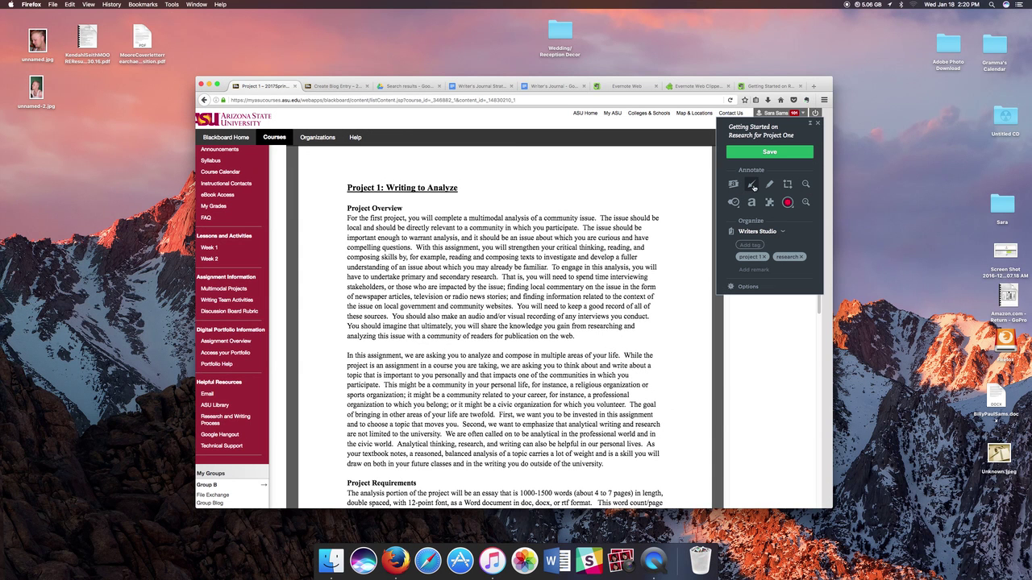
click(754, 187)
drag(686, 259, 658, 298)
Enter the remark "This was something I thought would be a helpful place to start when I begin thinking about research", and clear it.
click(762, 271)
text(This was somethi)
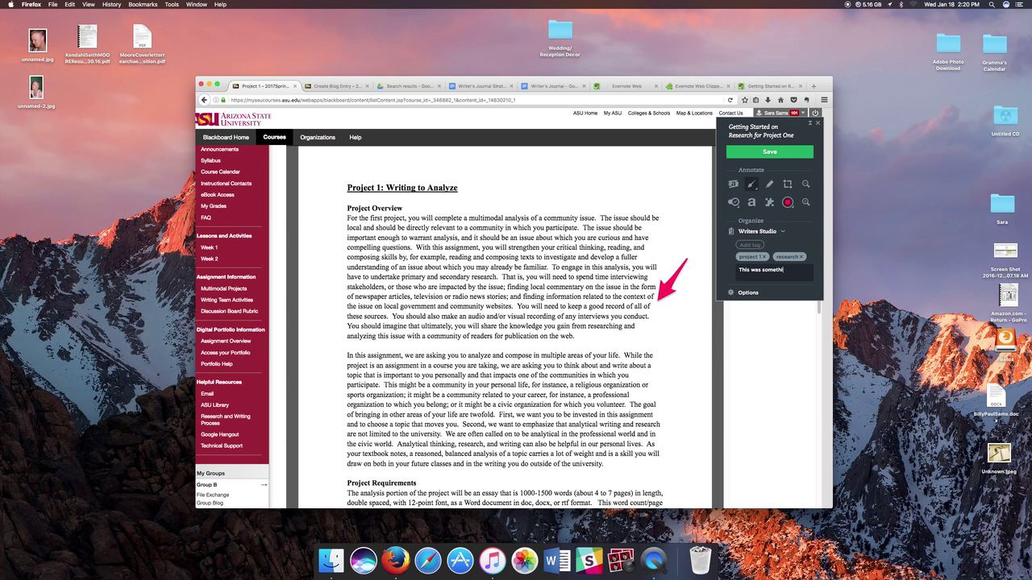
text(ng I thought wold b)
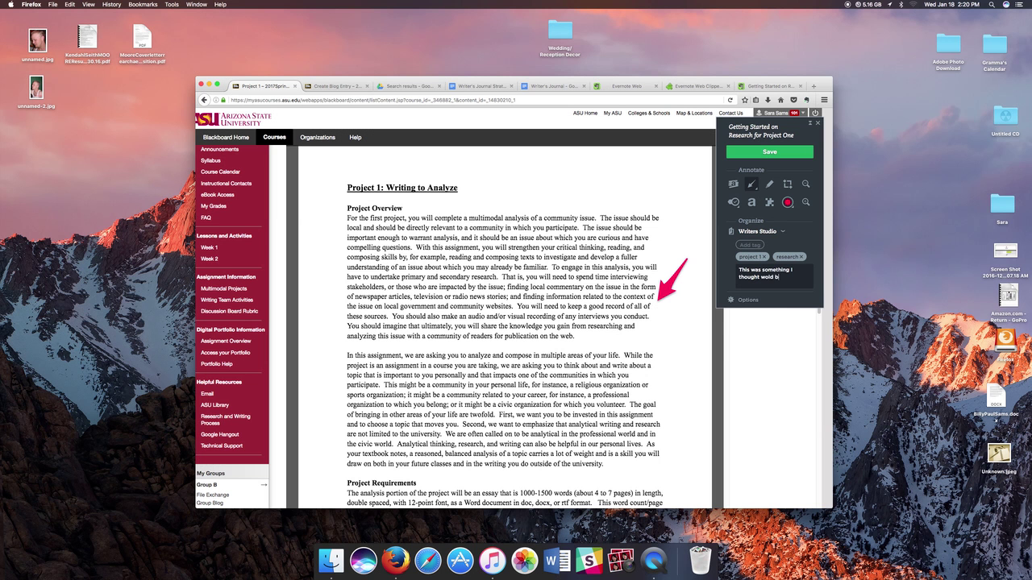
key(BackSpace)
key(BackSpace)
key(BackSpace)
key(BackSpace)
key(BackSpace)
text(ould be a helpful )
text(place to sta)
text(rt when I begin thinkin)
text(g about )
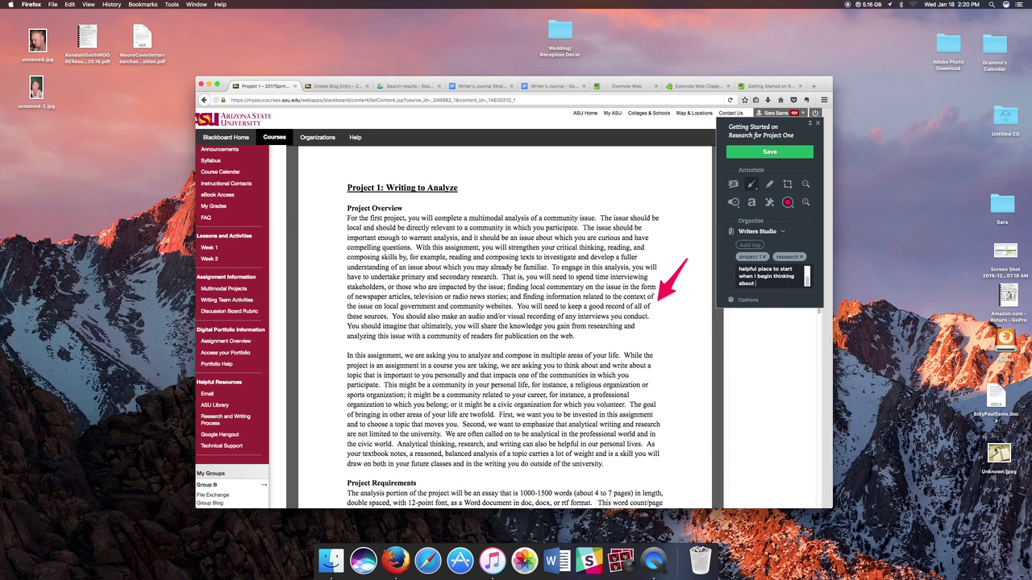
text(research)
key(super+a)
key(BackSpace)
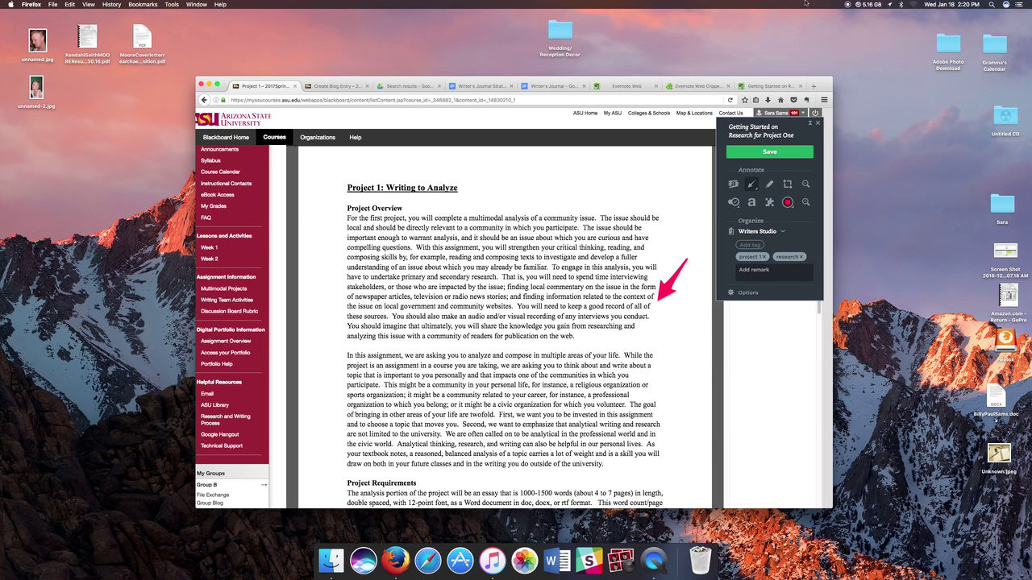
Save the annotated clip to Evernote and switch back to the Evernote Web page.
click(770, 151)
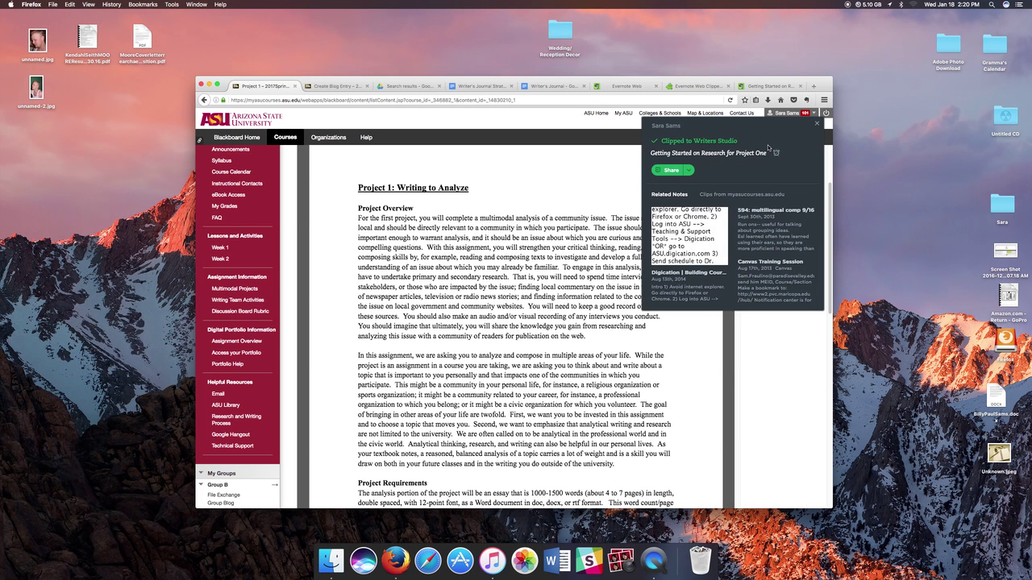
click(634, 87)
click(633, 87)
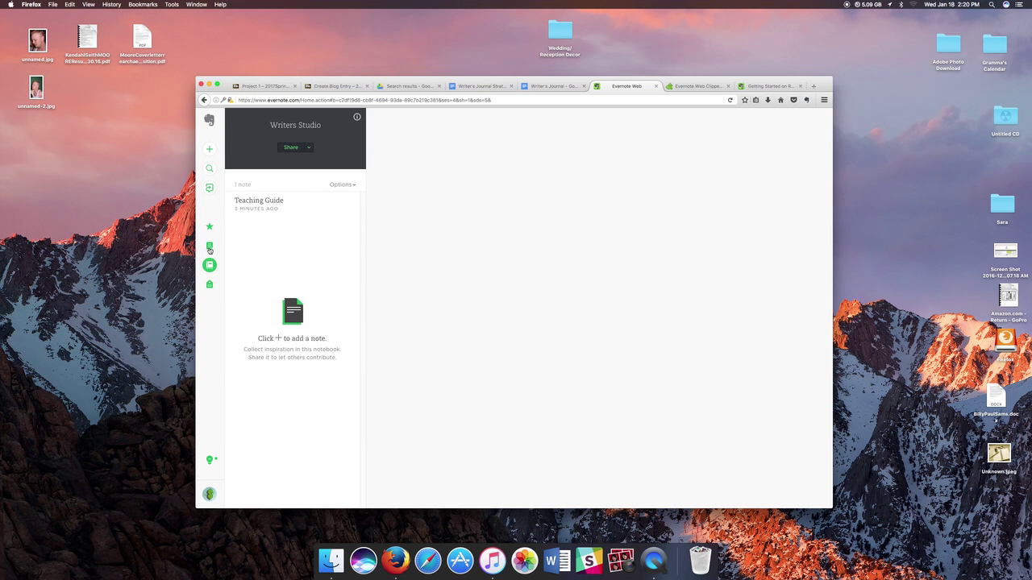
Reload Evernote Web, show all notes with the new research clip and select its "project 1" tag.
click(210, 248)
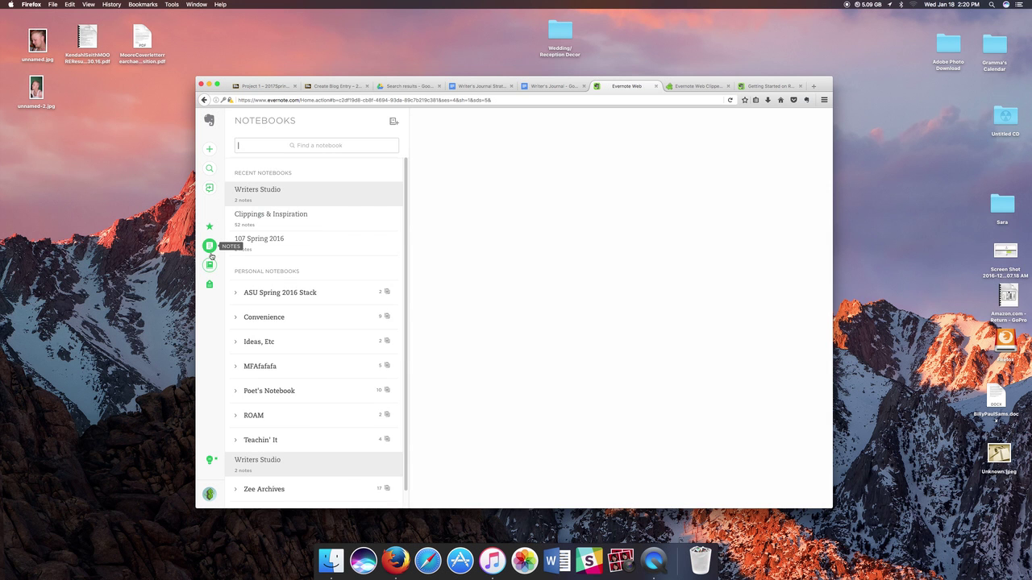
click(211, 251)
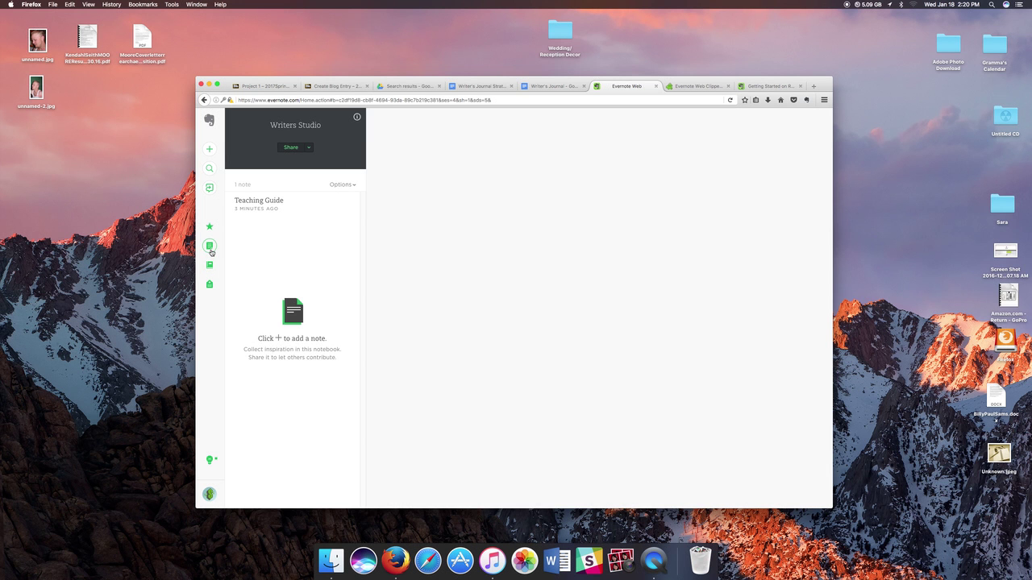
click(730, 100)
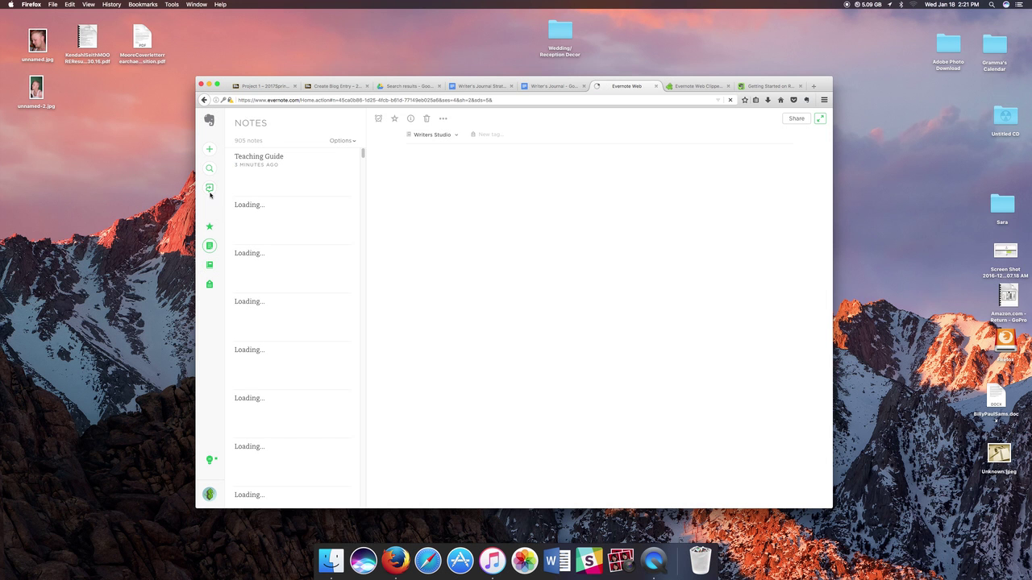
click(277, 201)
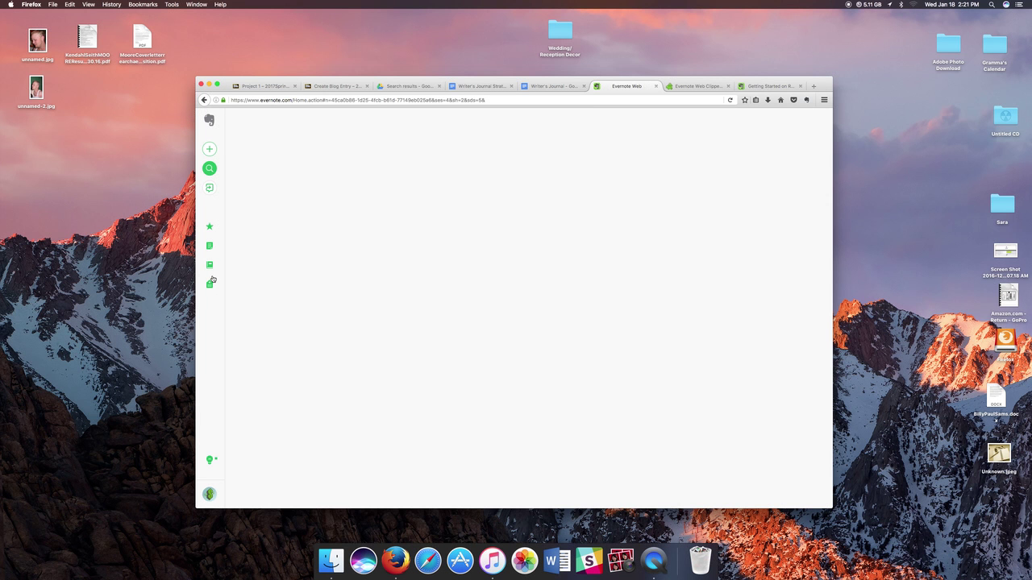
click(219, 251)
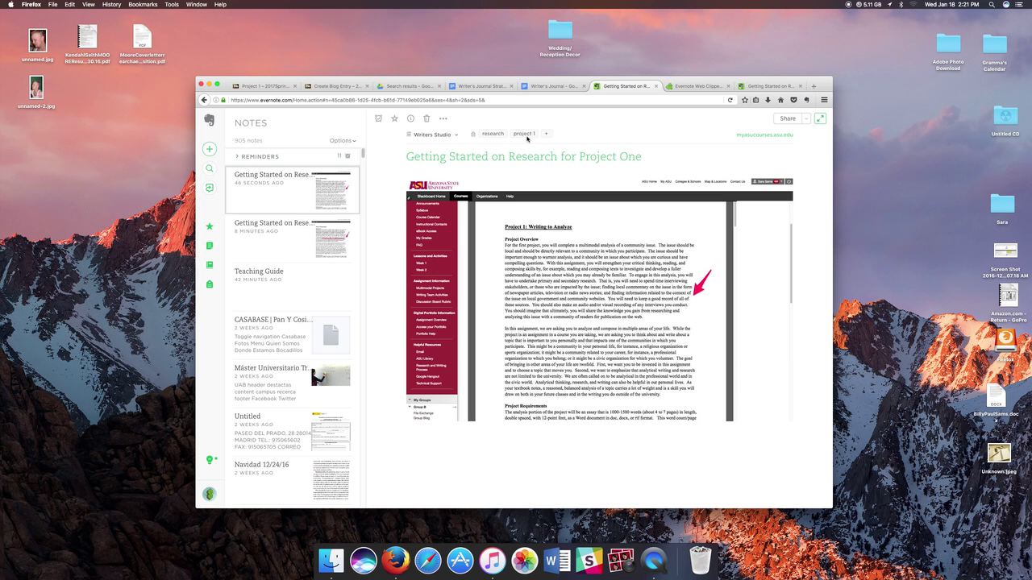
click(528, 137)
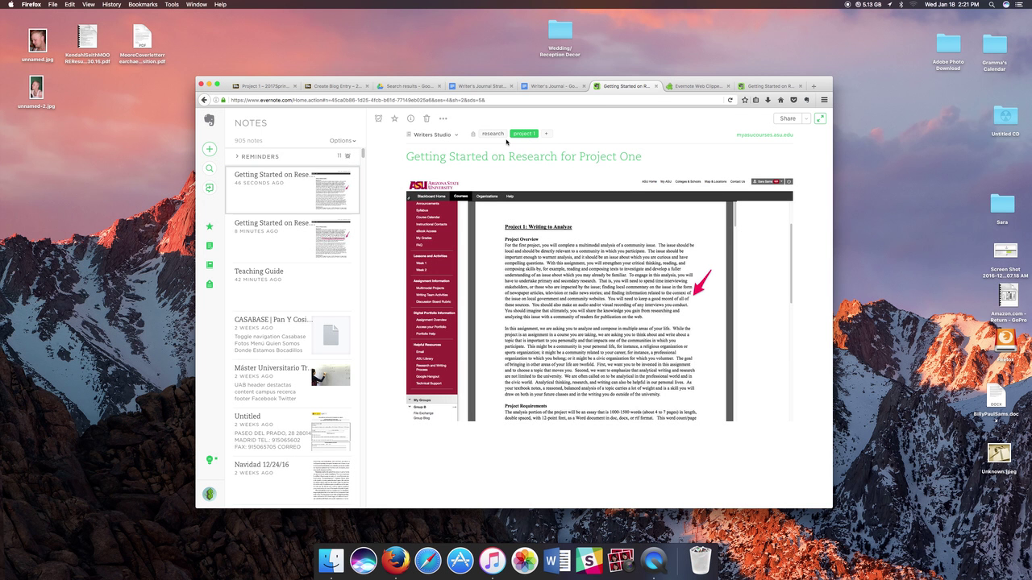